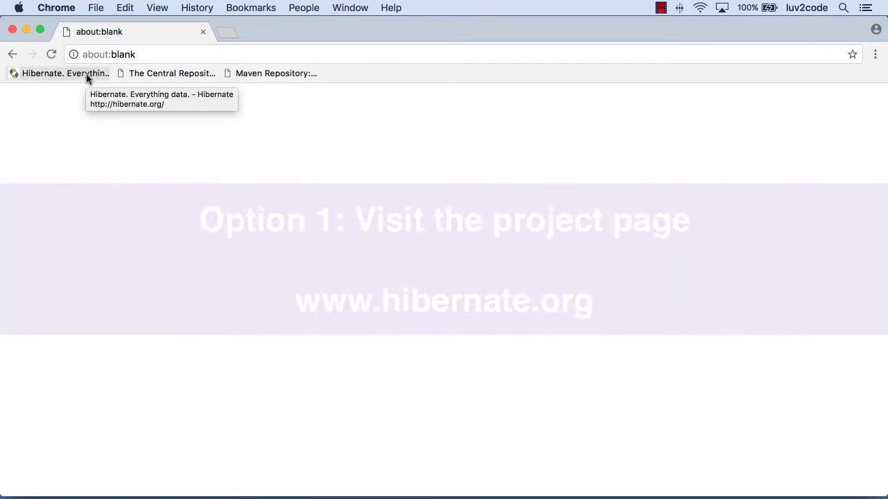
- Go to hibernate.org from the bookmark, open the Hibernate ORM page, and zoom in
{"action": "left_click", "coordinate": [87, 75]}
{"action": "scroll", "coordinate": [188, 201], "scroll_direction": "down", "scroll_amount": 5}
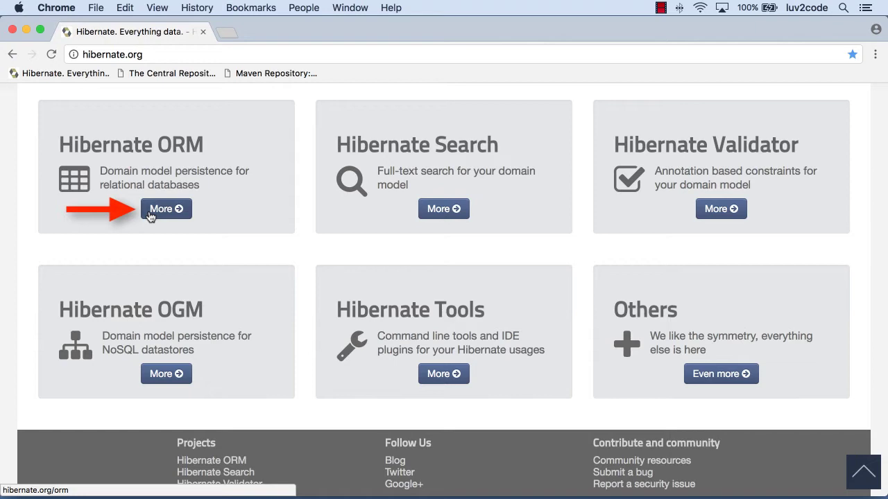
{"action": "left_click", "coordinate": [166, 209]}
{"action": "key", "text": "super+equal"}
{"action": "key", "text": "super+equal"}
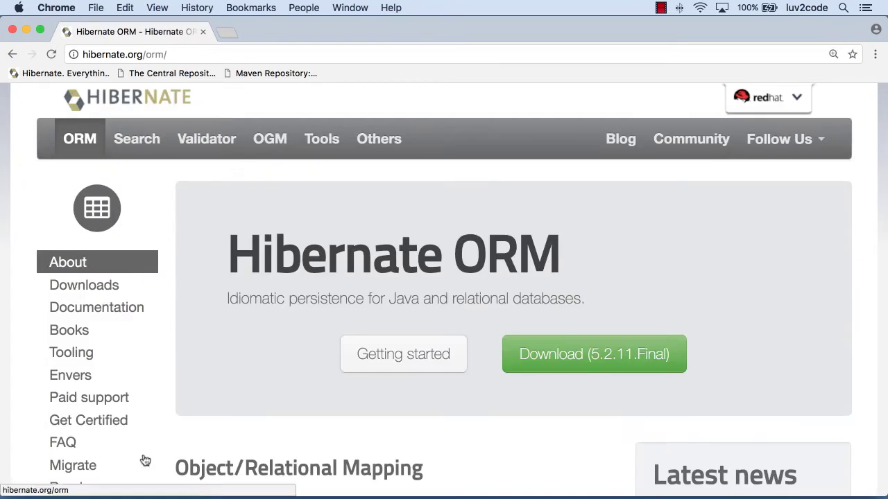
- Open the ORM Downloads page at 150% zoom and scroll to the Maven repository section
{"action": "left_click", "coordinate": [128, 288]}
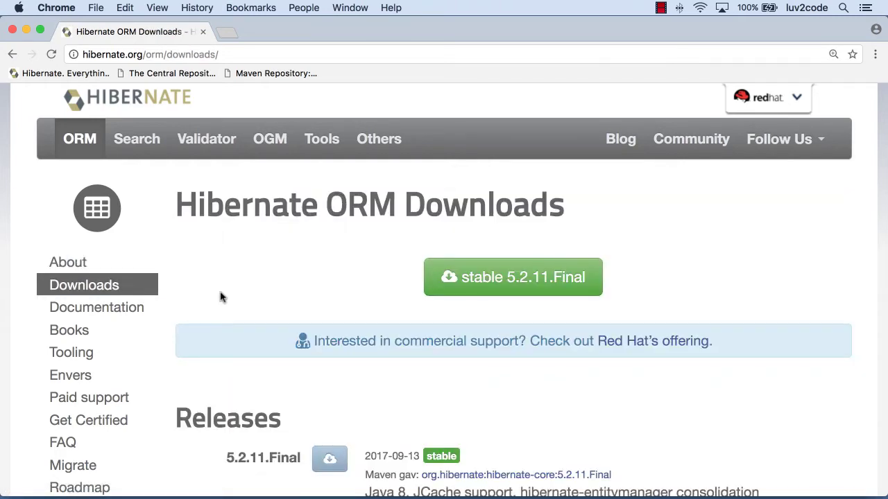
{"action": "key", "text": "super+equal"}
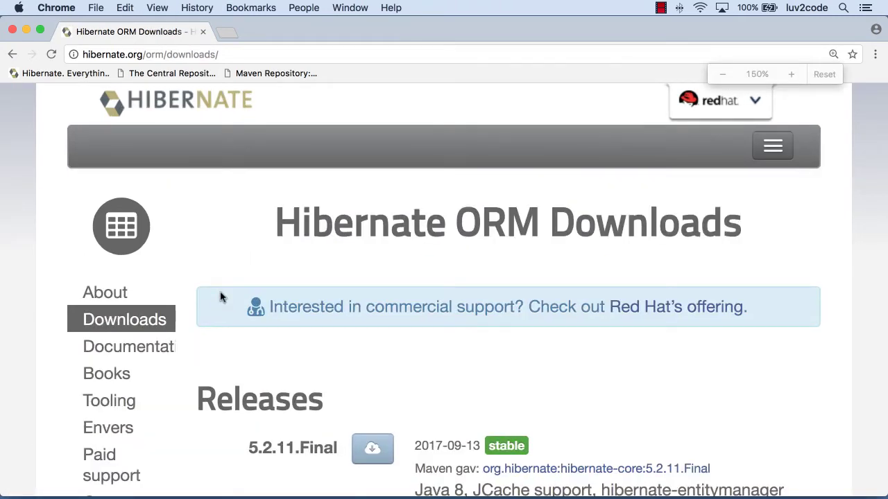
{"action": "scroll", "coordinate": [220, 297], "scroll_direction": "down", "scroll_amount": 3}
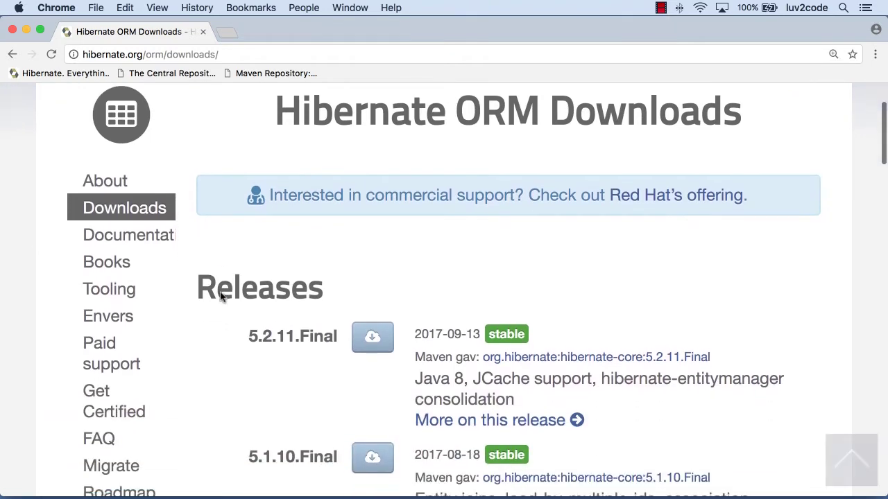
{"action": "scroll", "coordinate": [220, 297], "scroll_direction": "down", "scroll_amount": 2}
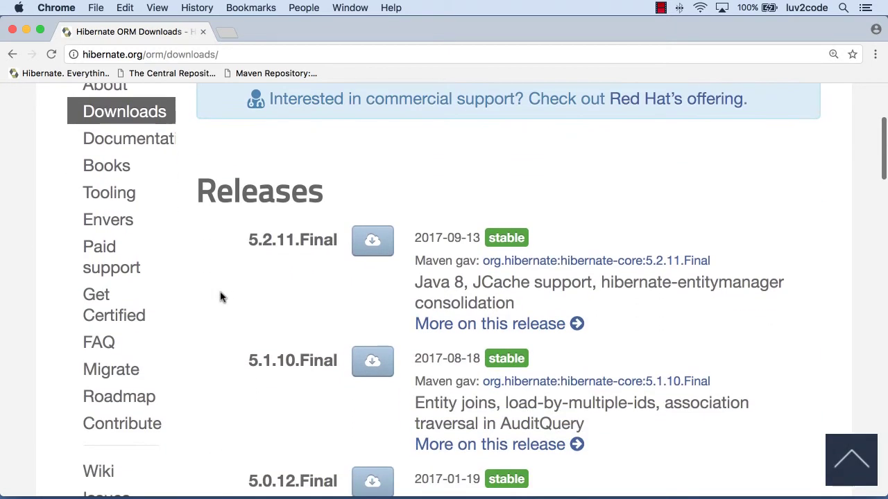
{"action": "scroll", "coordinate": [220, 296], "scroll_direction": "down", "scroll_amount": 5}
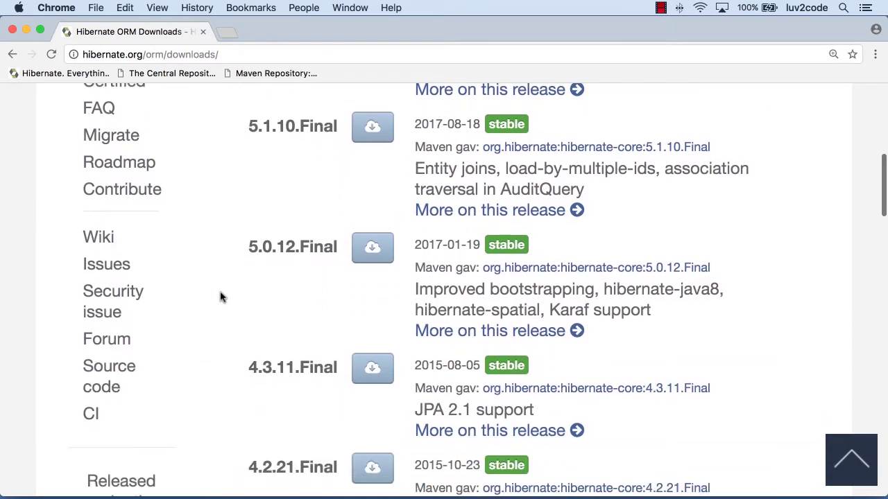
{"action": "scroll", "coordinate": [221, 297], "scroll_direction": "down", "scroll_amount": 10}
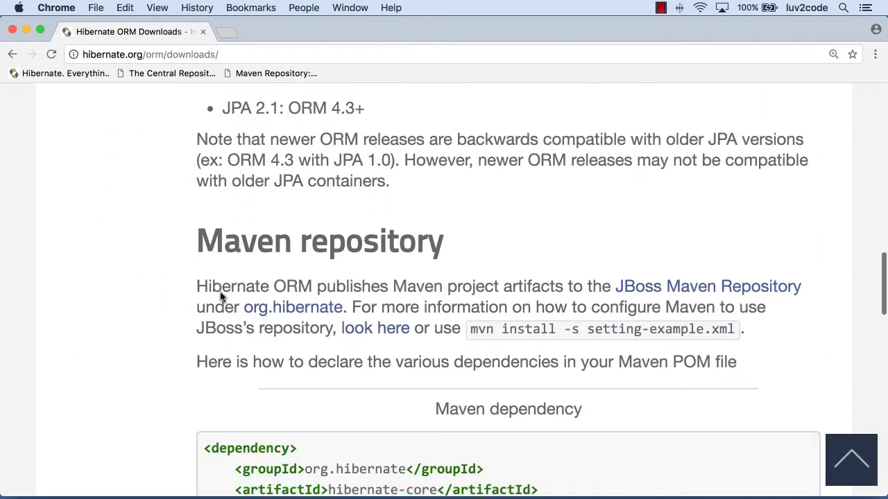
{"action": "scroll", "coordinate": [220, 297], "scroll_direction": "down", "scroll_amount": 2}
- Select the first hibernate-core 5.2.11.Final <dependency> block
{"action": "left_click_drag", "start_coordinate": [198, 136], "coordinate": [450, 143]}
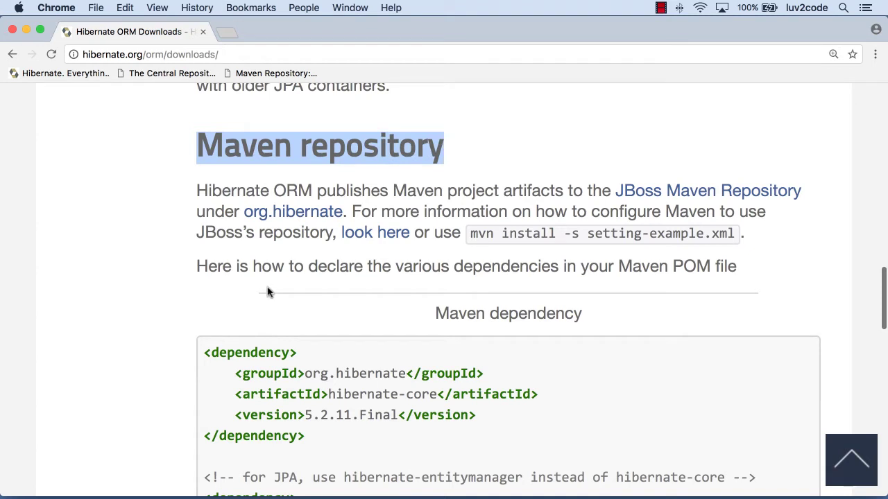
{"action": "left_click_drag", "start_coordinate": [197, 269], "coordinate": [740, 266]}
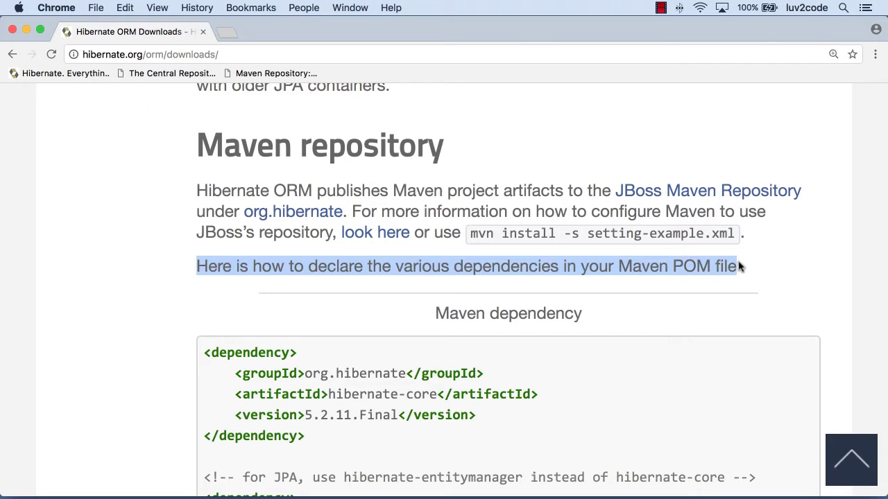
{"action": "scroll", "coordinate": [740, 266], "scroll_direction": "down", "scroll_amount": 5}
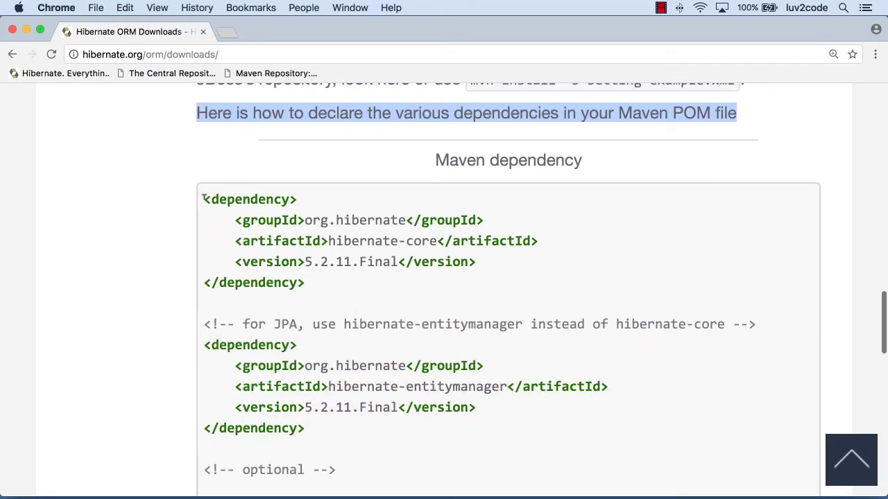
{"action": "left_click", "coordinate": [206, 201]}
{"action": "left_click_drag", "start_coordinate": [205, 201], "coordinate": [329, 281]}
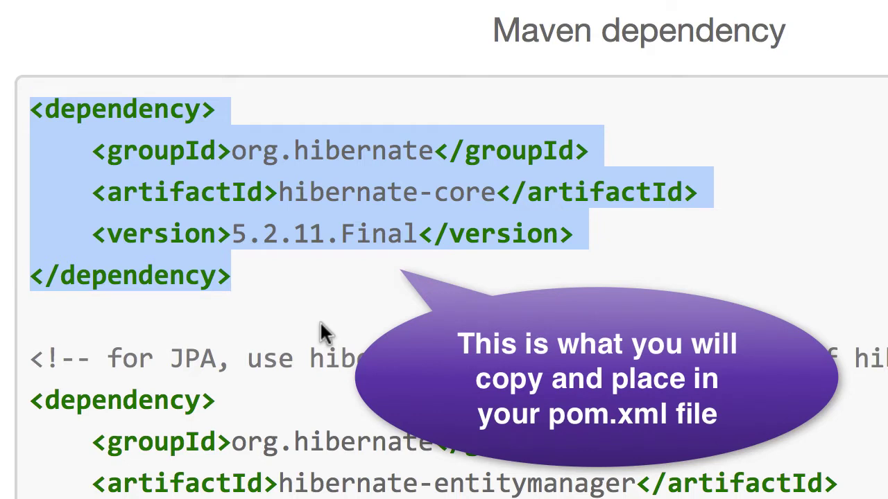
- Deselect the hibernate-core dependency block on the Downloads page
{"action": "left_click", "coordinate": [324, 333]}
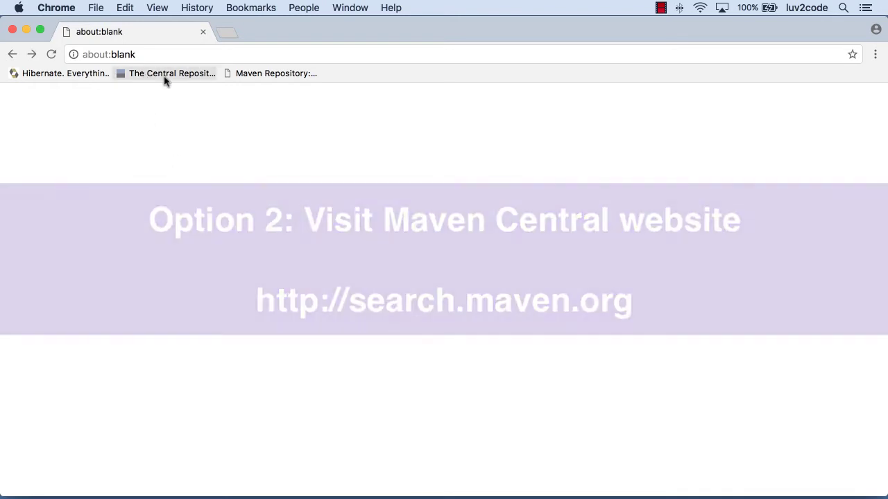
- Open search.maven.org at 125% zoom and search for hibernate-core
{"action": "left_click", "coordinate": [164, 75]}
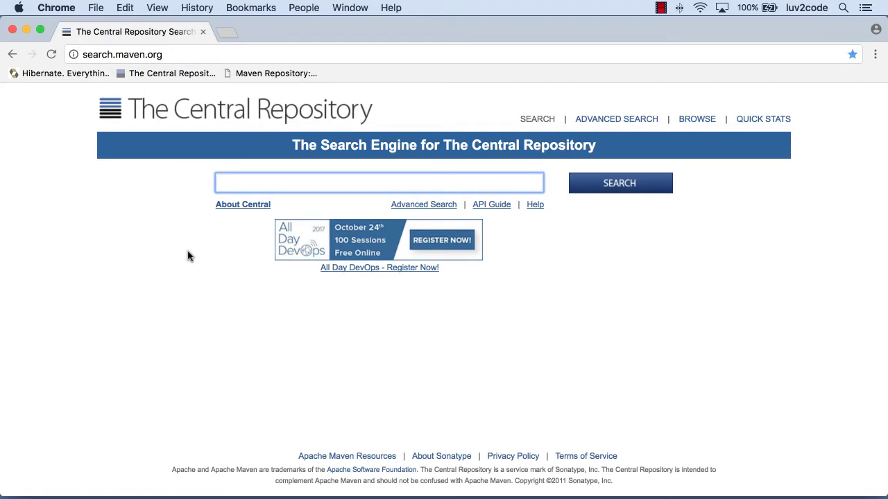
{"action": "key", "text": "super+equal"}
{"action": "key", "text": "super+equal"}
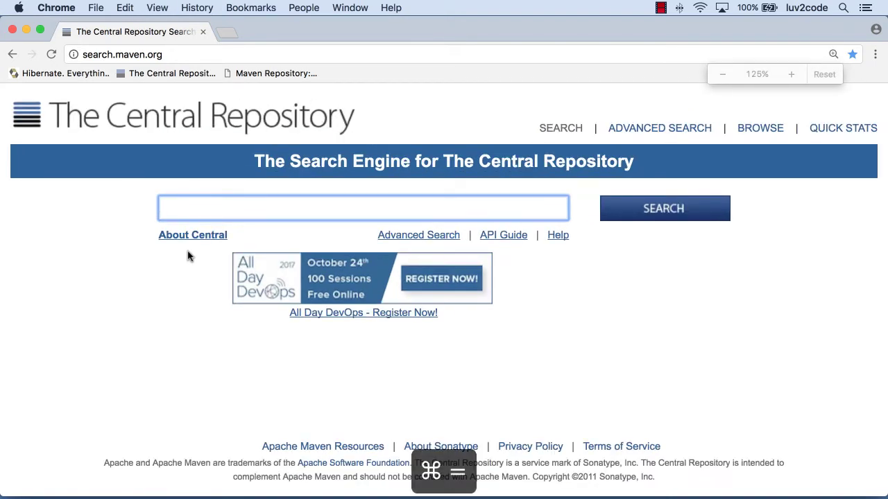
{"action": "key", "text": "super+equal"}
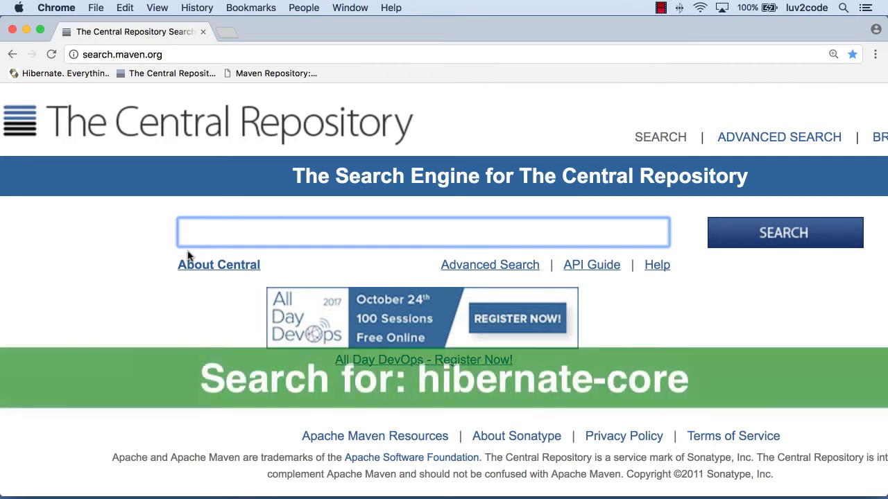
{"action": "type", "text": "hibernate-"}
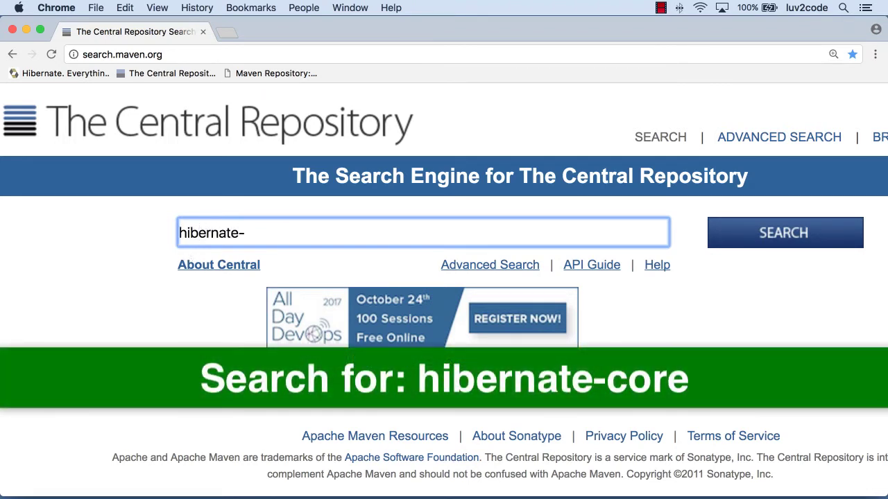
{"action": "type", "text": "core"}
{"action": "left_click", "coordinate": [735, 237]}
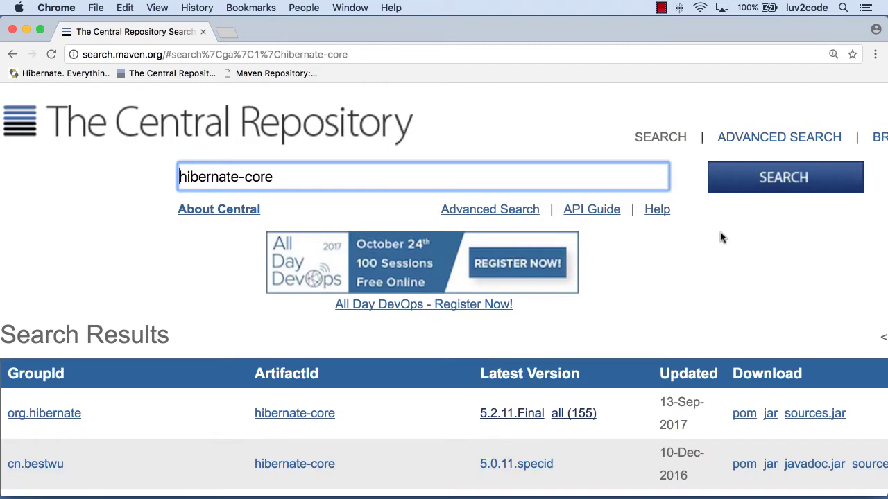
{"action": "scroll", "coordinate": [677, 251], "scroll_direction": "down", "scroll_amount": 3}
{"action": "scroll", "coordinate": [676, 251], "scroll_direction": "down", "scroll_amount": 2}
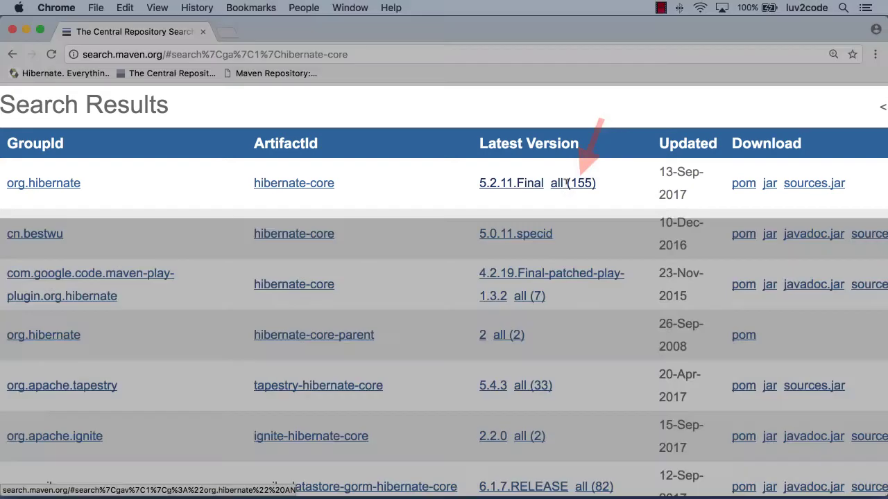
- Show all 155 org.hibernate hibernate-core versions and scroll through the list
{"action": "left_click", "coordinate": [567, 185]}
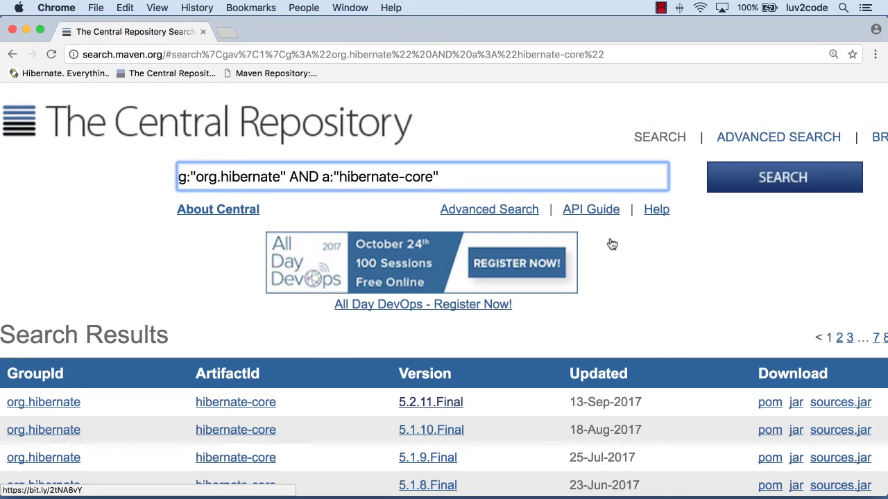
{"action": "scroll", "coordinate": [612, 245], "scroll_direction": "down", "scroll_amount": 3}
{"action": "scroll", "coordinate": [611, 244], "scroll_direction": "down", "scroll_amount": 4}
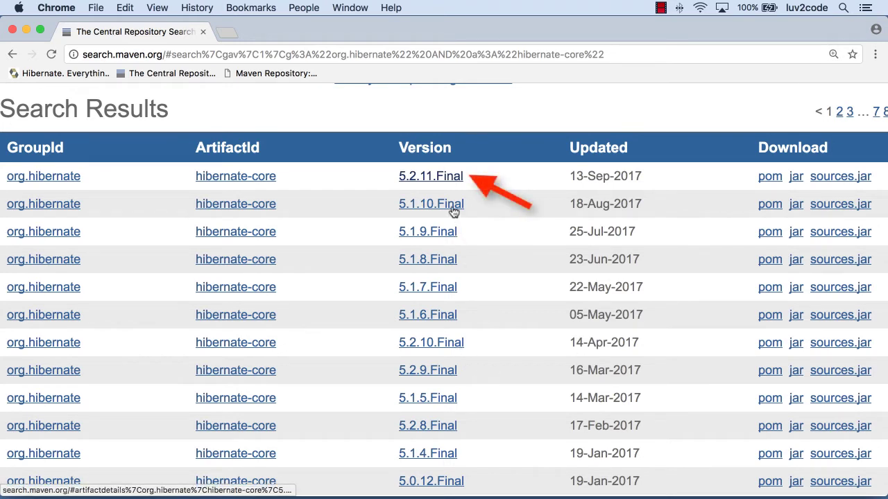
- Open 5.2.11.Final's details and scroll, zoomed in, to its Apache Maven dependency snippet
{"action": "left_click", "coordinate": [438, 178]}
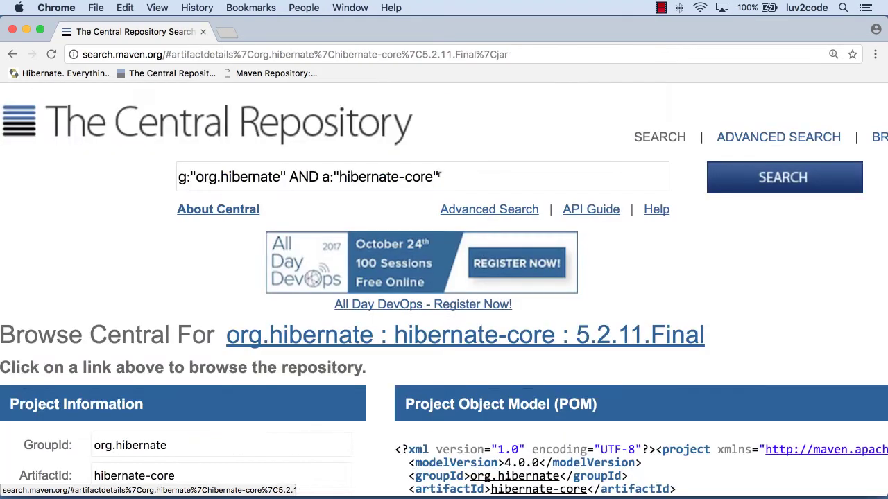
{"action": "scroll", "coordinate": [223, 296], "scroll_direction": "down", "scroll_amount": 5}
{"action": "scroll", "coordinate": [222, 296], "scroll_direction": "down", "scroll_amount": 2}
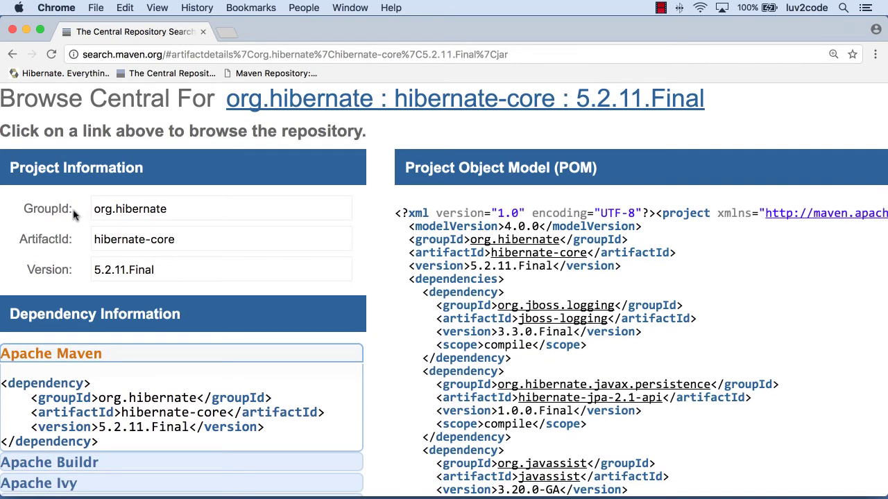
{"action": "scroll", "coordinate": [263, 257], "scroll_direction": "down", "scroll_amount": 2}
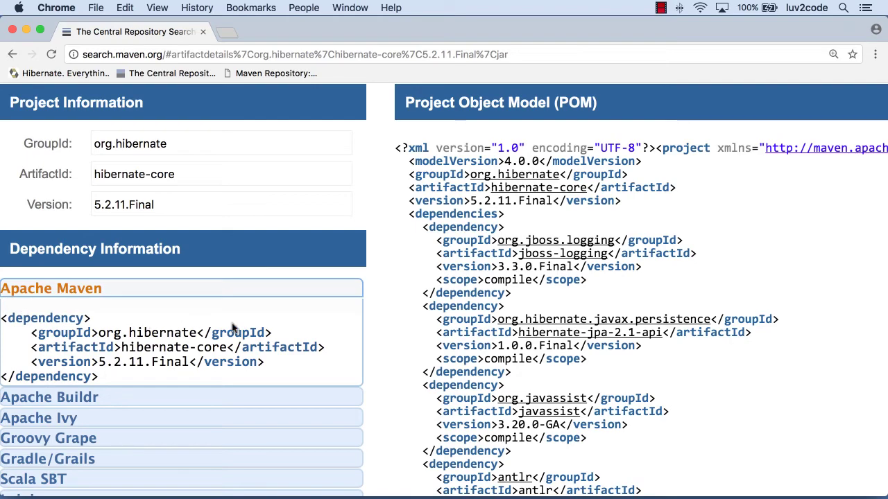
{"action": "key", "text": "super+equal"}
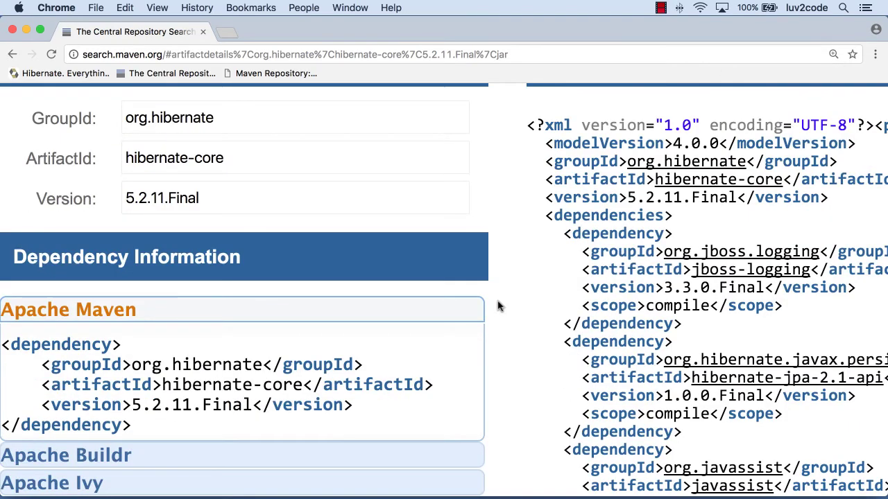
{"action": "scroll", "coordinate": [497, 306], "scroll_direction": "down", "scroll_amount": 4}
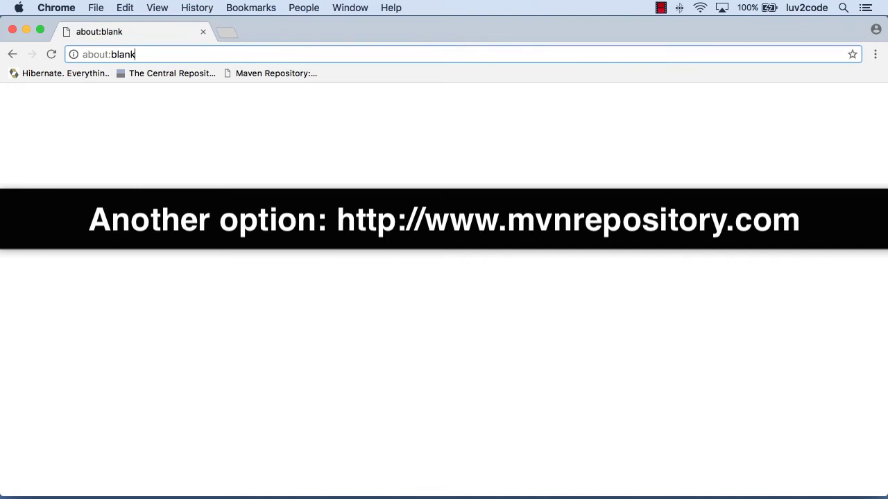
- Load mvnrepository.com from the Maven Repository bookmark
{"action": "left_click", "coordinate": [270, 74]}
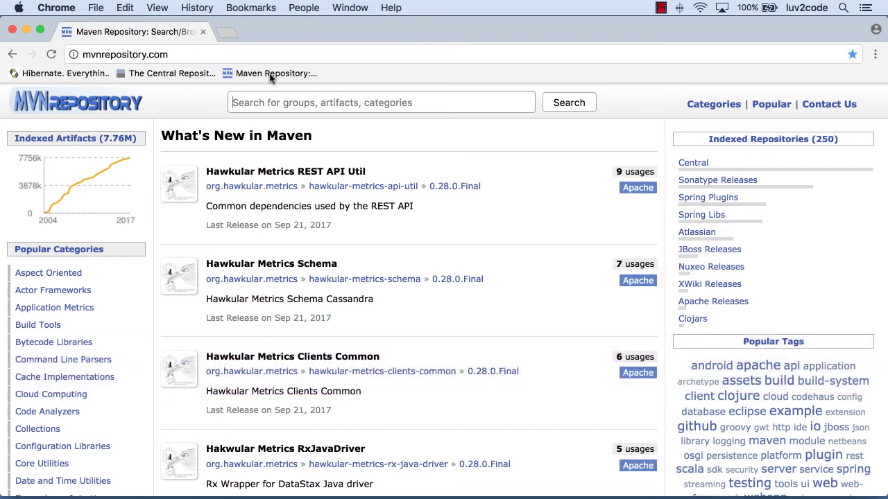
- Search for hibernate-core and scroll through the Core Hibernate O/RM Functionality versions table
{"action": "left_click", "coordinate": [271, 99]}
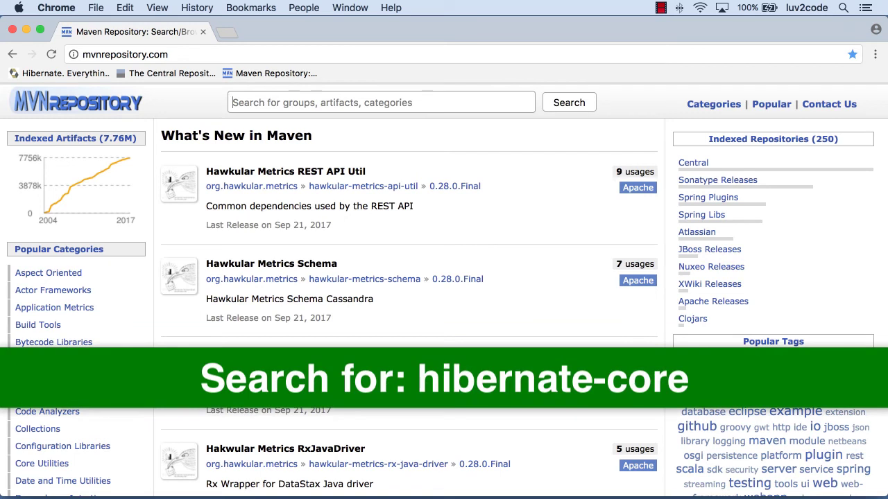
{"action": "type", "text": "hibernate-core"}
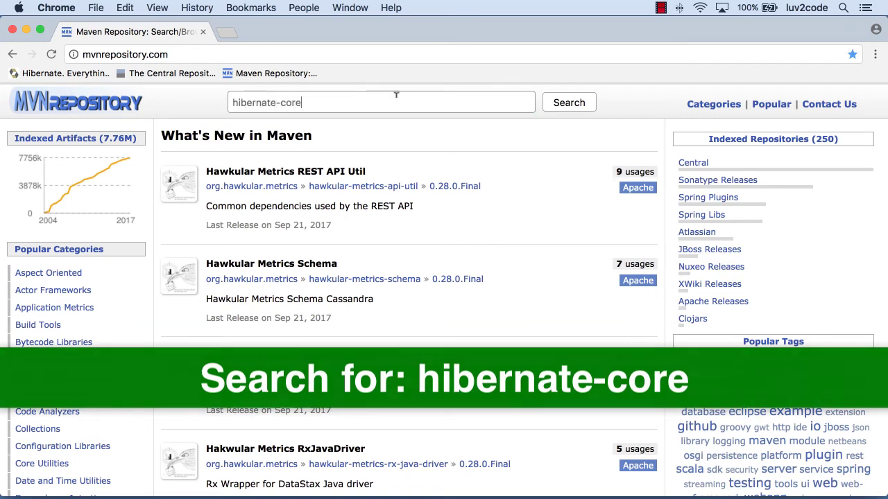
{"action": "left_click", "coordinate": [560, 103]}
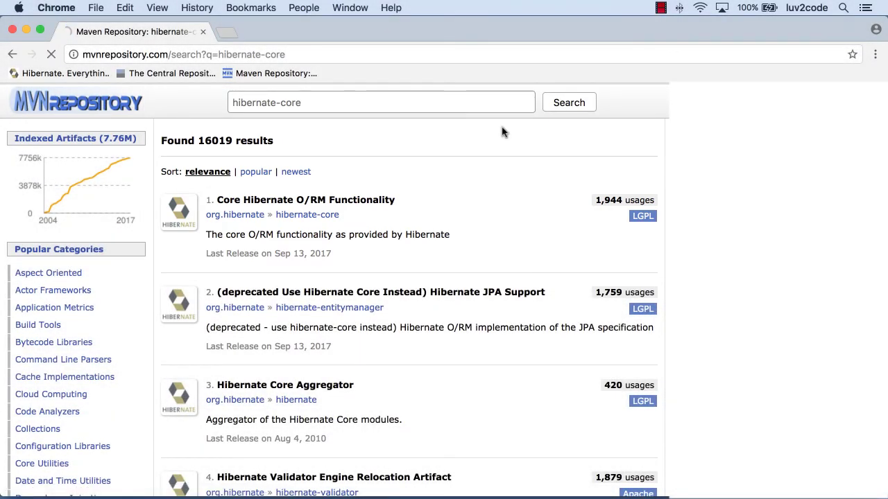
{"action": "left_click", "coordinate": [329, 201]}
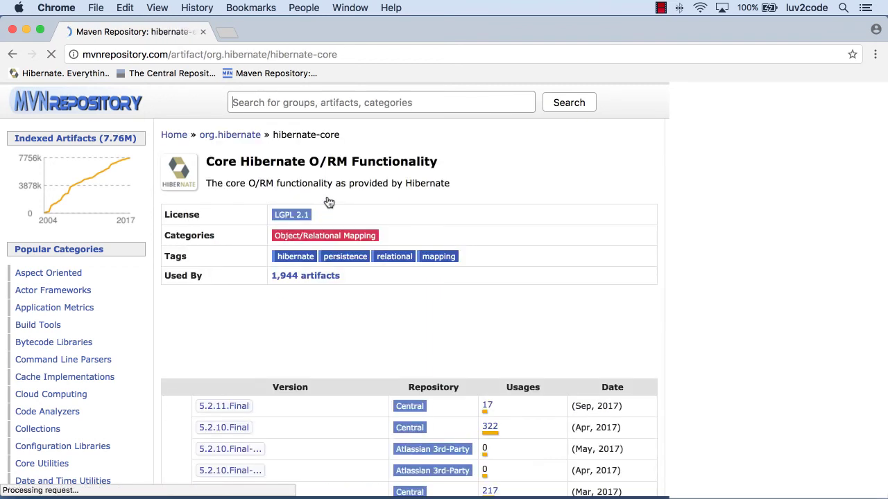
{"action": "scroll", "coordinate": [650, 189], "scroll_direction": "down", "scroll_amount": 5}
{"action": "scroll", "coordinate": [650, 189], "scroll_direction": "down", "scroll_amount": 1}
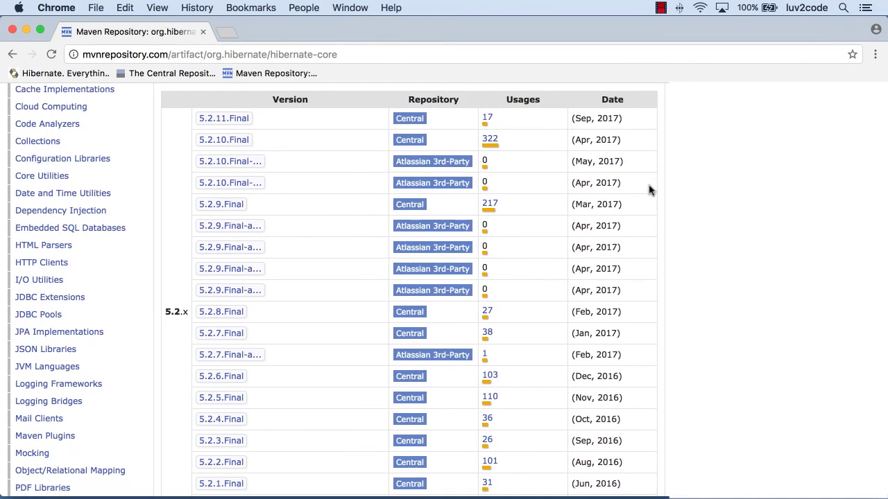
- Open hibernate-core 5.2.11.Final and select its Maven dependency snippet
{"action": "left_click", "coordinate": [230, 122]}
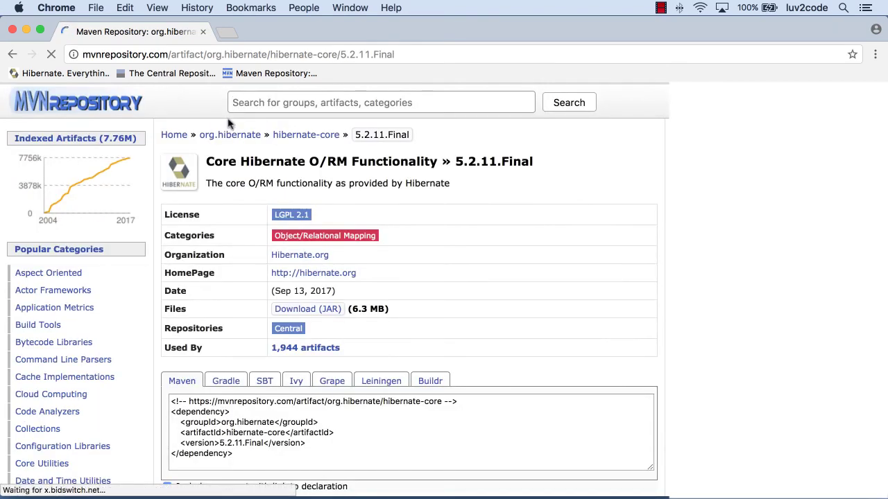
{"action": "scroll", "coordinate": [349, 212], "scroll_direction": "down", "scroll_amount": 5}
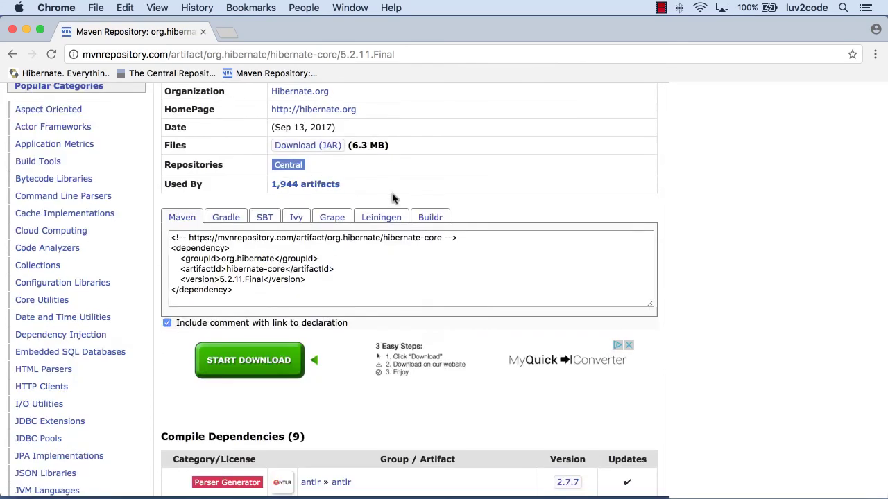
{"action": "left_click", "coordinate": [234, 257]}
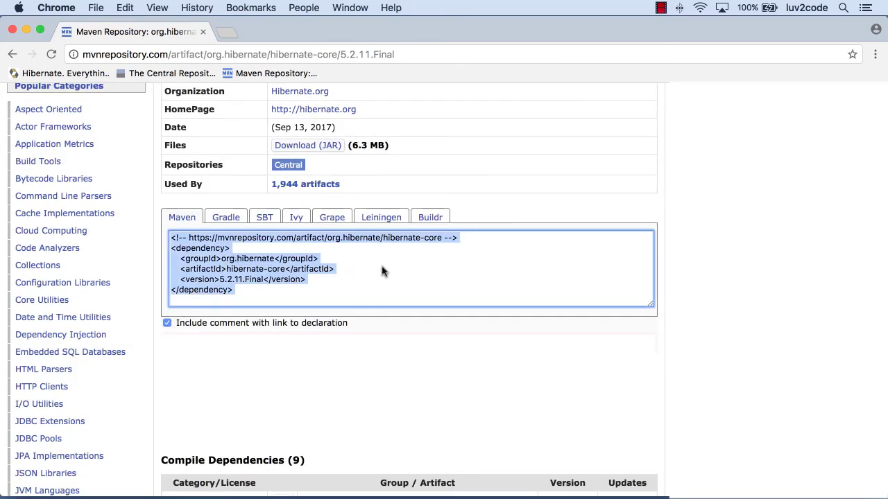